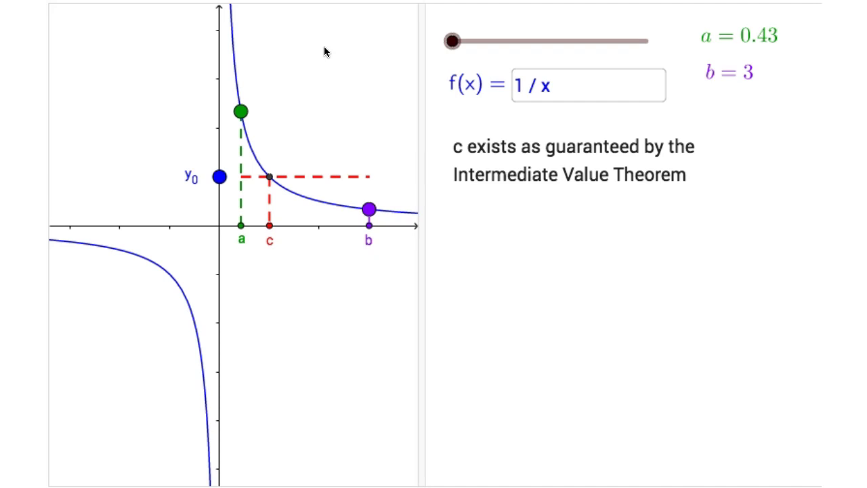
Step: On the 1/x graph, move a to 0.54 and b to 3.01, then adjust y0
{"action": "left_click_drag", "start_coordinate": [242, 111], "coordinate": [248, 133]}
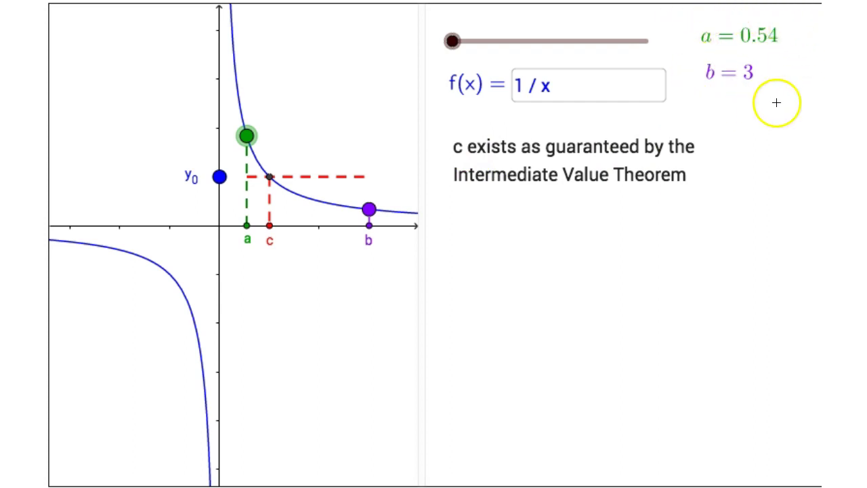
{"action": "mouse_move", "coordinate": [369, 211]}
{"action": "left_mouse_down"}
{"action": "mouse_move", "coordinate": [384, 211]}
{"action": "mouse_move", "coordinate": [359, 215]}
{"action": "mouse_move", "coordinate": [370, 210]}
{"action": "left_mouse_up"}
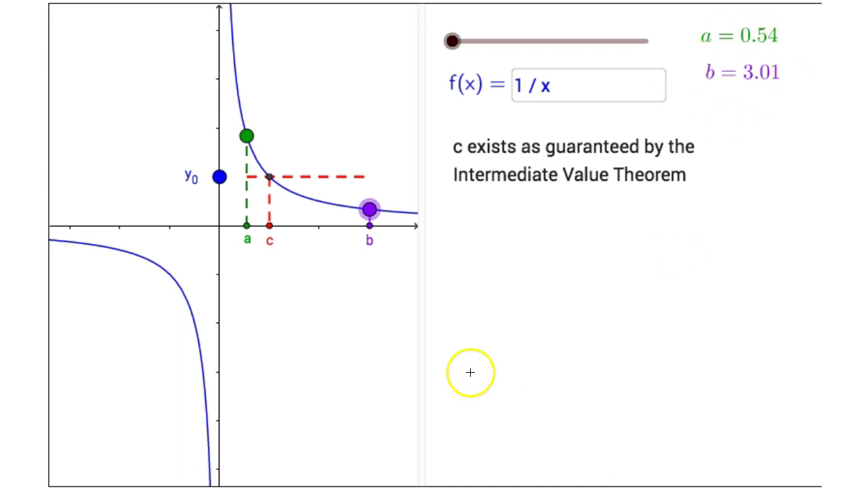
{"action": "left_click", "coordinate": [219, 176]}
{"action": "mouse_move", "coordinate": [215, 176]}
{"action": "left_mouse_down"}
{"action": "mouse_move", "coordinate": [218, 196]}
{"action": "mouse_move", "coordinate": [216, 167]}
{"action": "mouse_move", "coordinate": [218, 194]}
{"action": "mouse_move", "coordinate": [219, 177]}
{"action": "left_mouse_up"}
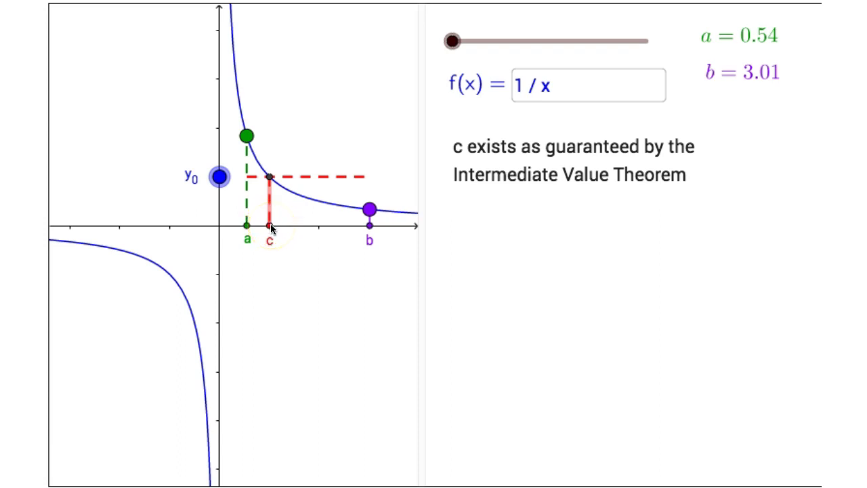
Step: Raise y0 above f(a) so no c exists, then lower it back between f(a) and f(b)
{"action": "left_click", "coordinate": [247, 138]}
{"action": "left_click", "coordinate": [217, 178]}
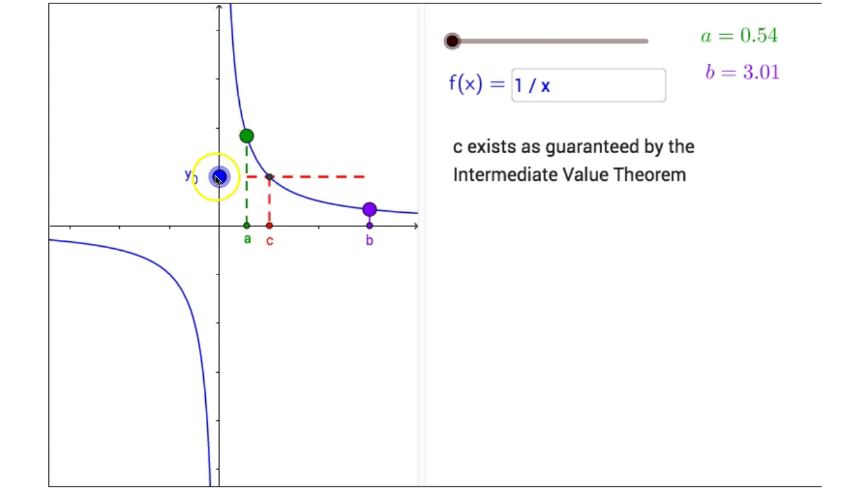
{"action": "left_click_drag", "start_coordinate": [217, 178], "coordinate": [203, 82]}
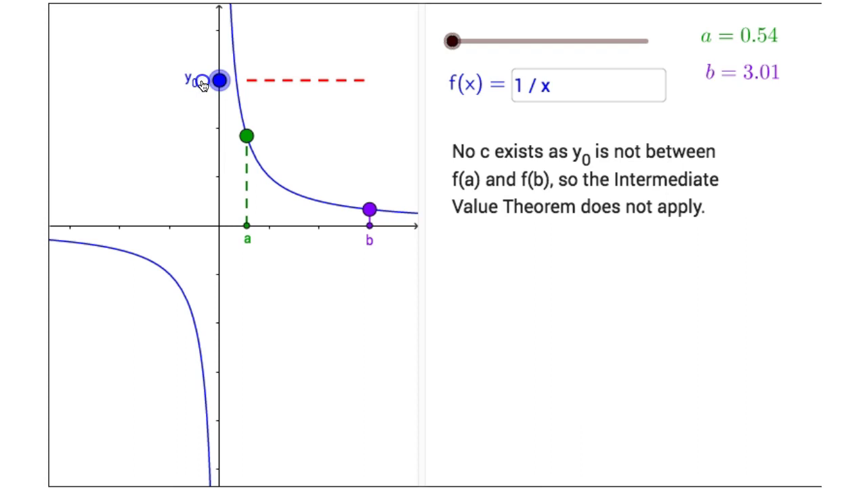
{"action": "left_click_drag", "start_coordinate": [204, 85], "coordinate": [215, 194]}
Step: Move point a to −1.9 on the left branch of 1/x
{"action": "left_click", "coordinate": [262, 155]}
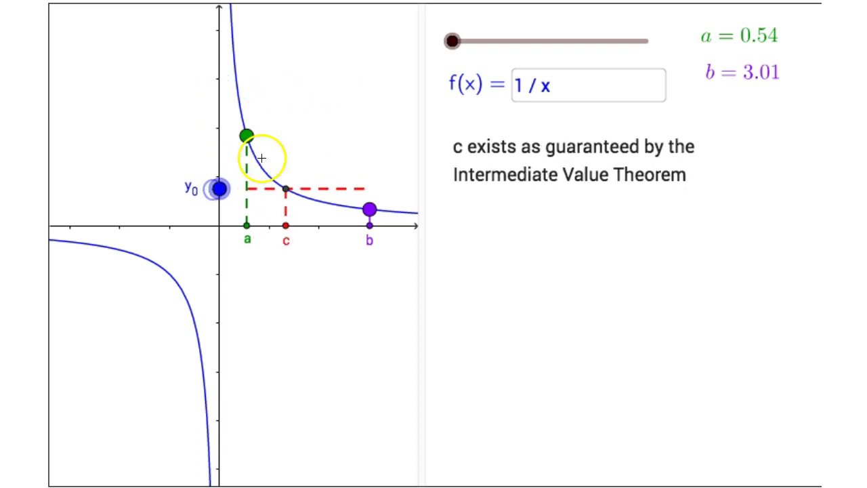
{"action": "left_click", "coordinate": [250, 140]}
{"action": "left_click_drag", "start_coordinate": [250, 139], "coordinate": [126, 261]}
{"action": "left_click", "coordinate": [120, 329]}
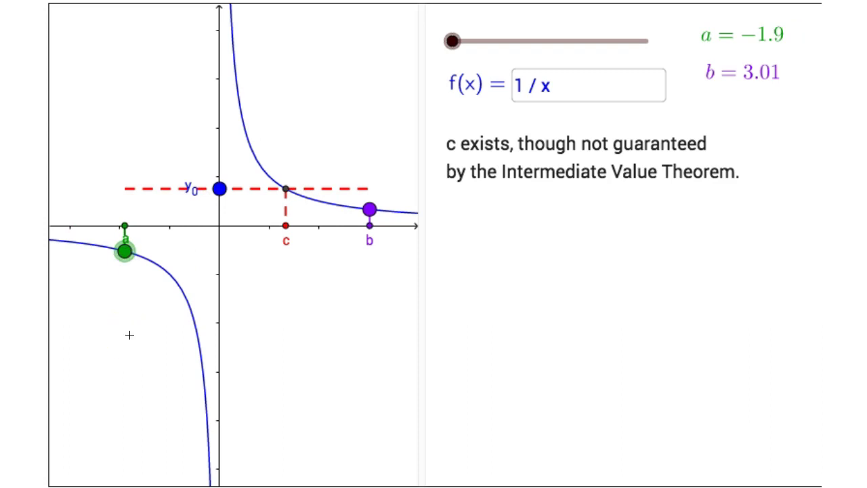
Step: Lower y0 near the x-axis, raise it until c appears on the right branch, then switch to sqrt(x) - 1
{"action": "left_click_drag", "start_coordinate": [221, 189], "coordinate": [217, 223]}
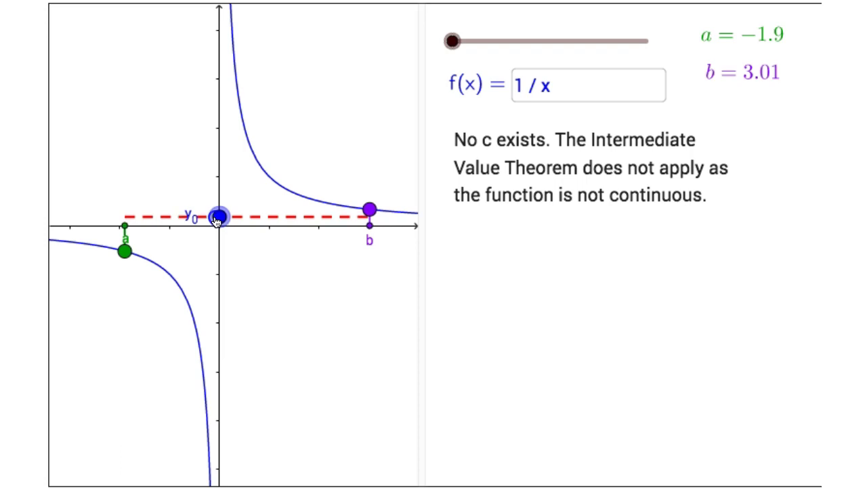
{"action": "left_click_drag", "start_coordinate": [215, 220], "coordinate": [205, 207]}
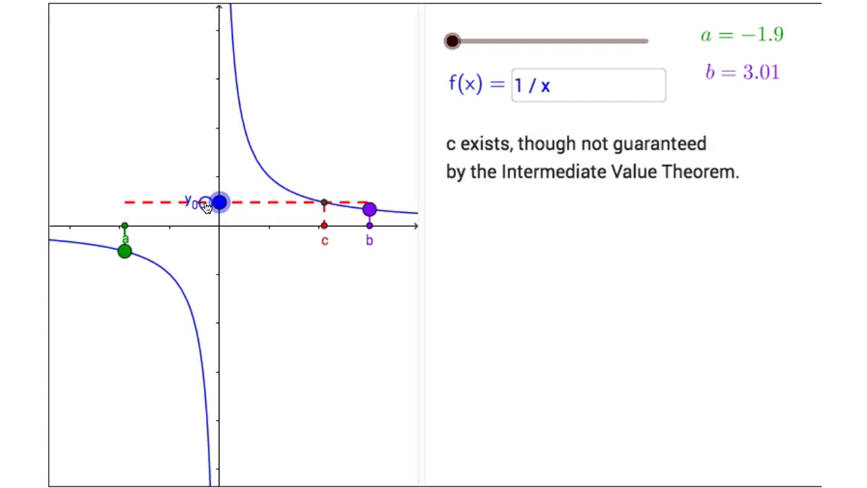
{"action": "left_click", "coordinate": [452, 43]}
{"action": "left_click_drag", "start_coordinate": [452, 44], "coordinate": [484, 44]}
Step: On sqrt(x) - 1, move b to 2.82 and a to about 0.39
{"action": "left_click", "coordinate": [514, 302]}
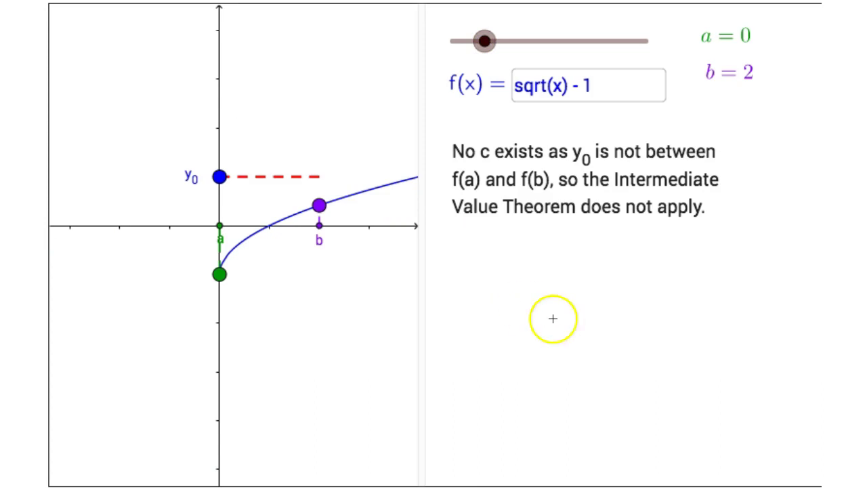
{"action": "left_click_drag", "start_coordinate": [321, 210], "coordinate": [361, 196]}
{"action": "left_click_drag", "start_coordinate": [220, 273], "coordinate": [240, 252]}
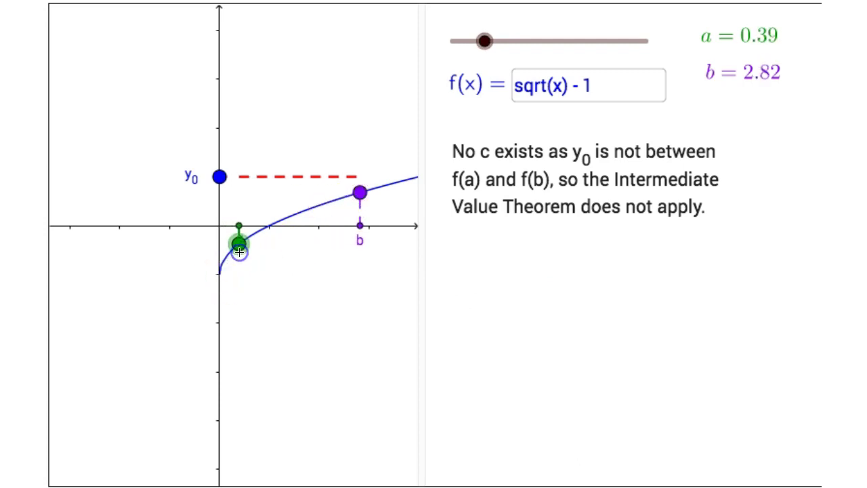
Step: Lower y0 so c appears, raise it above f(b), then switch the function to e^x - 1
{"action": "left_click_drag", "start_coordinate": [223, 178], "coordinate": [212, 214]}
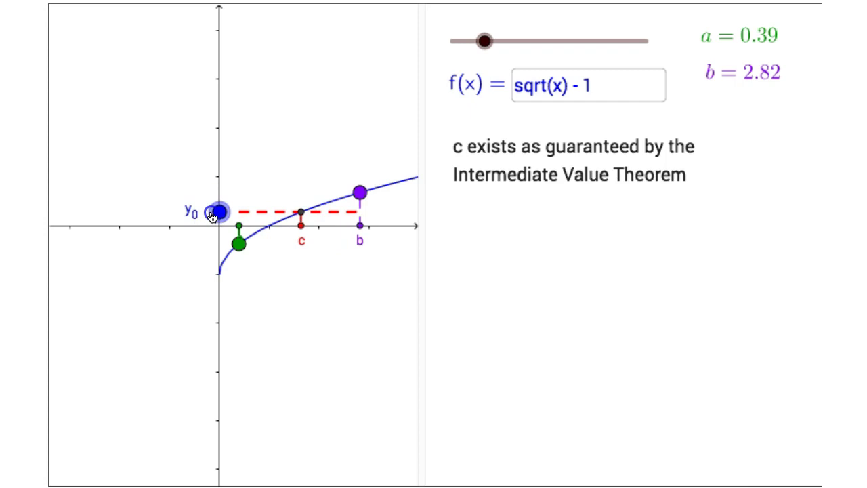
{"action": "left_click_drag", "start_coordinate": [212, 214], "coordinate": [190, 211]}
{"action": "left_click", "coordinate": [543, 212]}
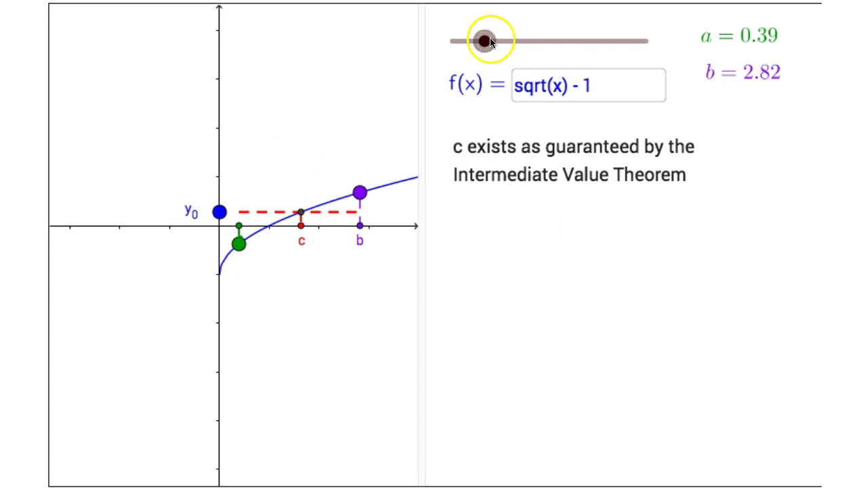
{"action": "left_click_drag", "start_coordinate": [490, 42], "coordinate": [516, 42]}
Step: On e^x - 1, move point b along the curve to 1.48
{"action": "left_click", "coordinate": [465, 278]}
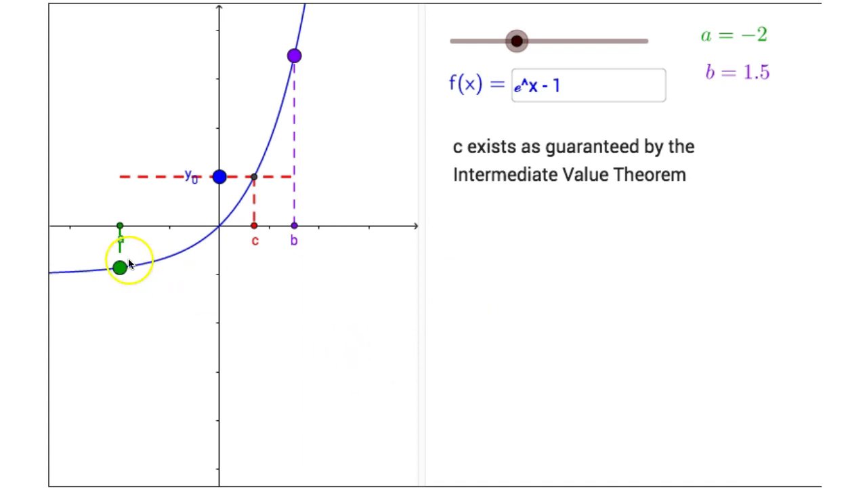
{"action": "mouse_move", "coordinate": [120, 270]}
{"action": "left_mouse_down"}
{"action": "mouse_move", "coordinate": [149, 265]}
{"action": "mouse_move", "coordinate": [119, 269]}
{"action": "left_mouse_up"}
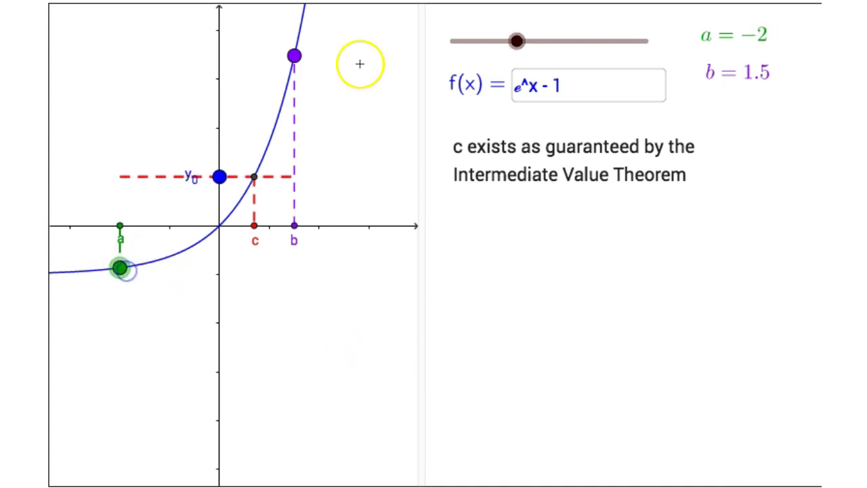
{"action": "left_click_drag", "start_coordinate": [297, 57], "coordinate": [295, 66]}
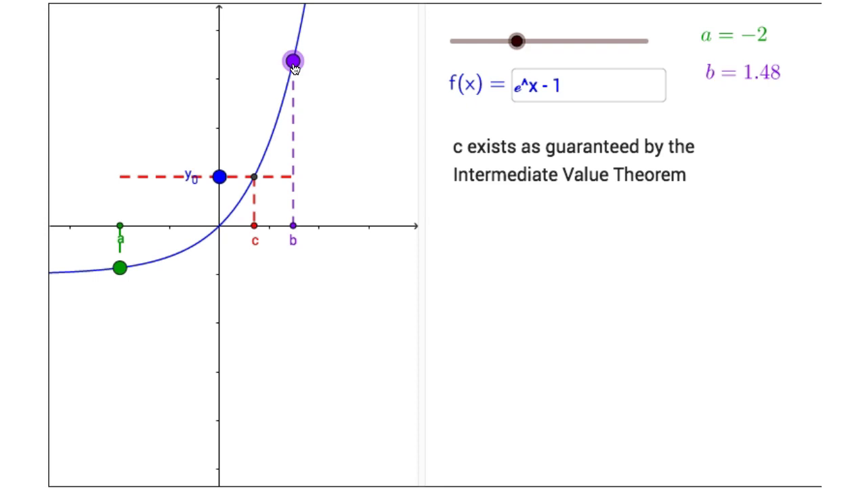
Step: Drop y0 below f(a) so no c exists, then raise it above the x-axis so c reappears
{"action": "left_click_drag", "start_coordinate": [220, 176], "coordinate": [189, 301]}
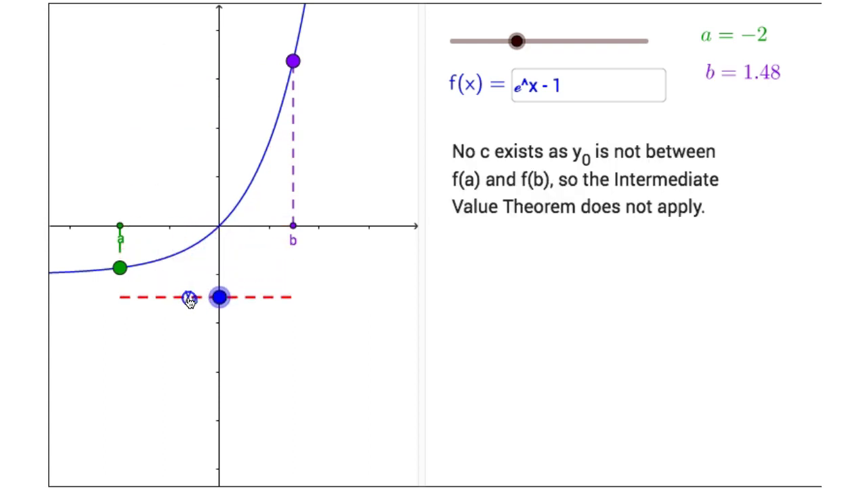
{"action": "left_click_drag", "start_coordinate": [189, 300], "coordinate": [187, 176]}
{"action": "left_click", "coordinate": [587, 251]}
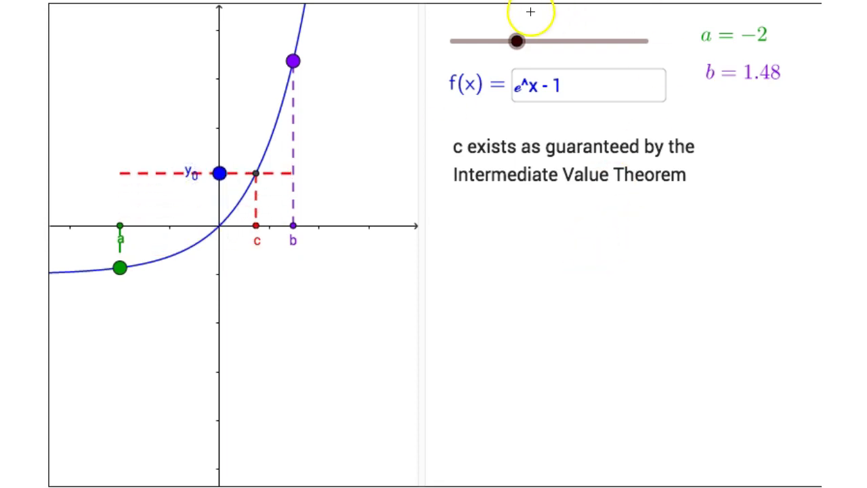
Step: Switch to f(x) = x² - 2 and set a to −2.31 and b to 1.61 on the parabola
{"action": "left_click_drag", "start_coordinate": [518, 37], "coordinate": [548, 41]}
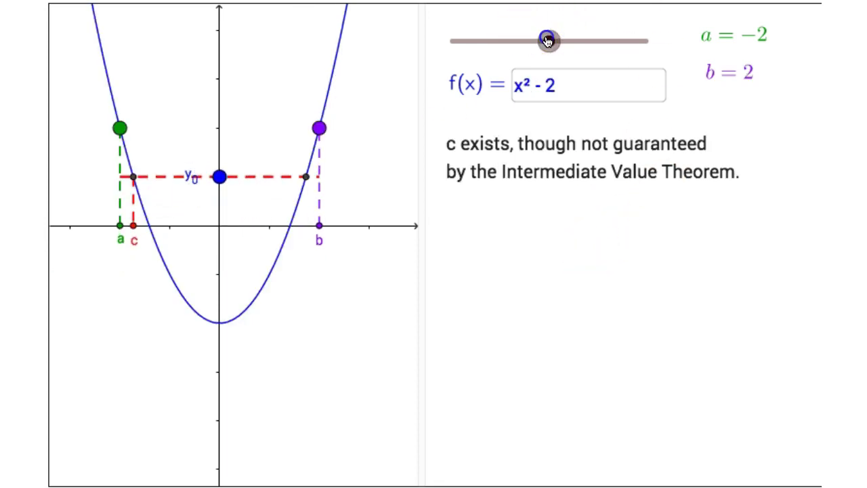
{"action": "left_click", "coordinate": [521, 243]}
{"action": "left_click_drag", "start_coordinate": [121, 131], "coordinate": [104, 62]}
{"action": "left_click_drag", "start_coordinate": [319, 128], "coordinate": [301, 232]}
Step: Raise and lower y0 along the y-axis, then switch the function to sin(x)
{"action": "left_click_drag", "start_coordinate": [225, 179], "coordinate": [220, 159]}
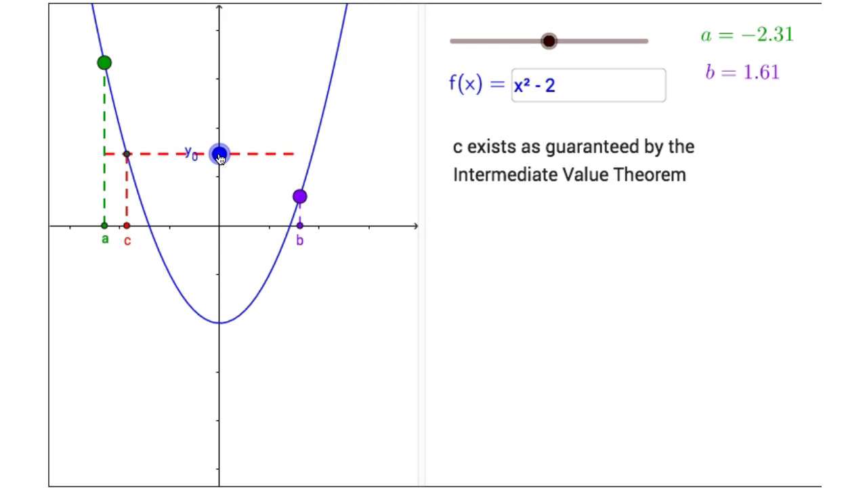
{"action": "left_click_drag", "start_coordinate": [221, 158], "coordinate": [225, 274]}
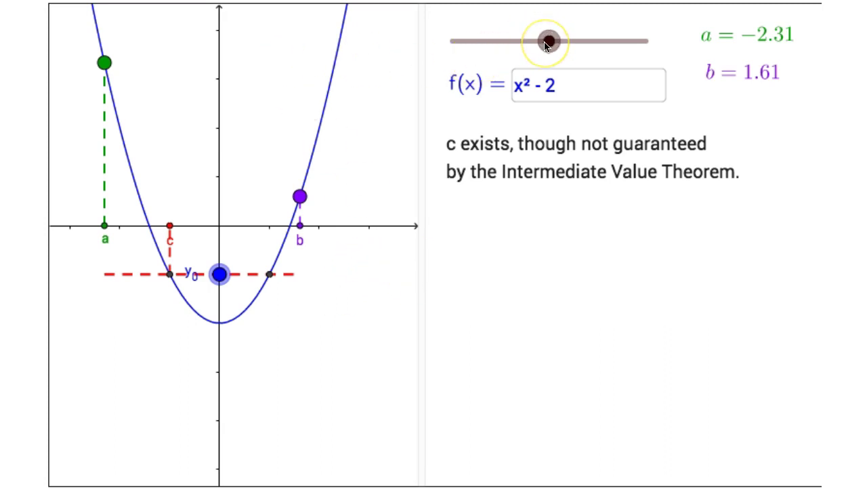
{"action": "left_click_drag", "start_coordinate": [547, 45], "coordinate": [575, 46]}
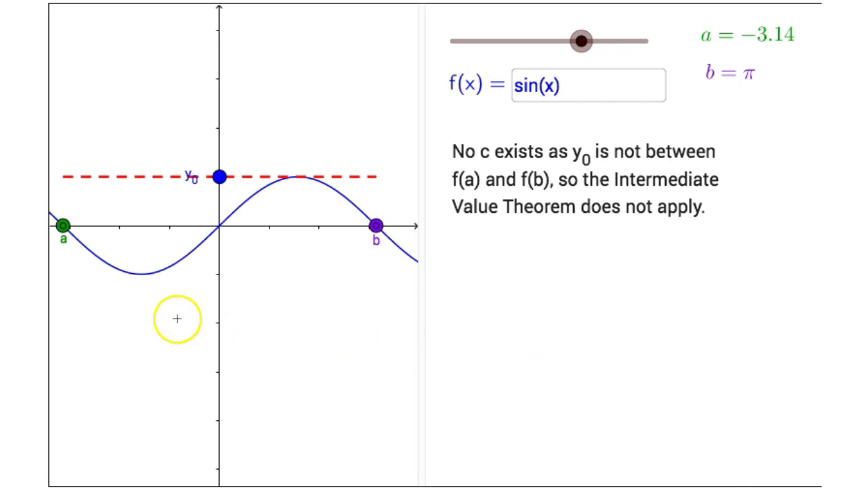
Step: Set a to −1.34 at the sine trough and b to 2.17, lowering y0 so c appears
{"action": "left_click_drag", "start_coordinate": [65, 231], "coordinate": [152, 272]}
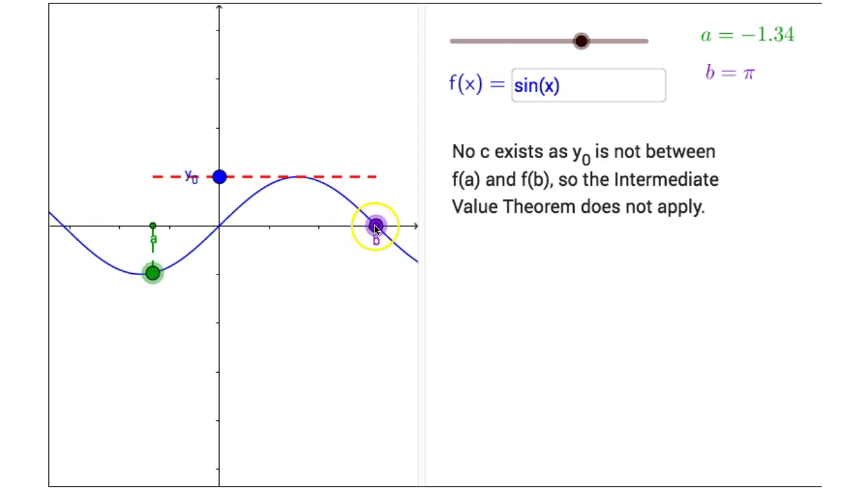
{"action": "left_click_drag", "start_coordinate": [376, 226], "coordinate": [329, 187]}
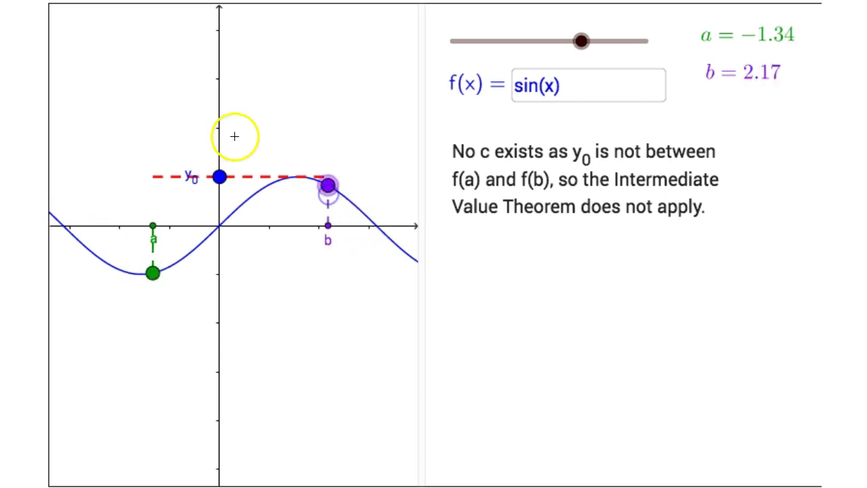
{"action": "left_click_drag", "start_coordinate": [220, 178], "coordinate": [217, 212]}
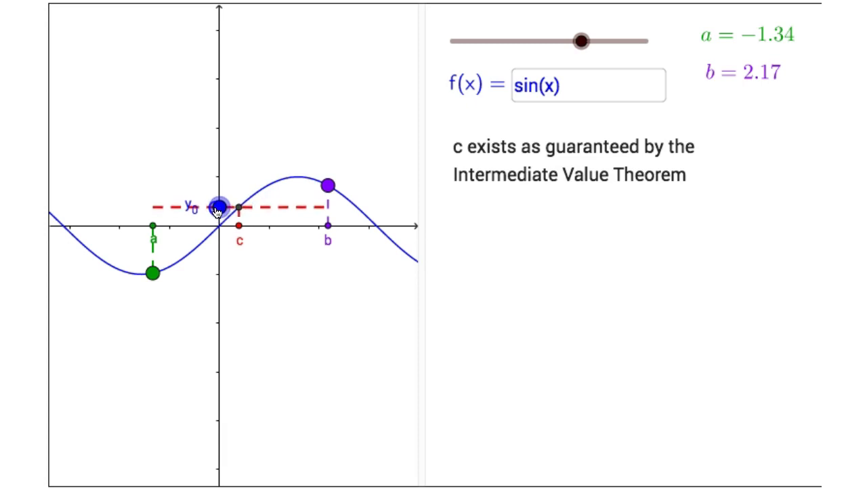
Step: Raise y0 above the curve so c vanishes, then leave it below f(a)
{"action": "left_click_drag", "start_coordinate": [217, 212], "coordinate": [216, 151]}
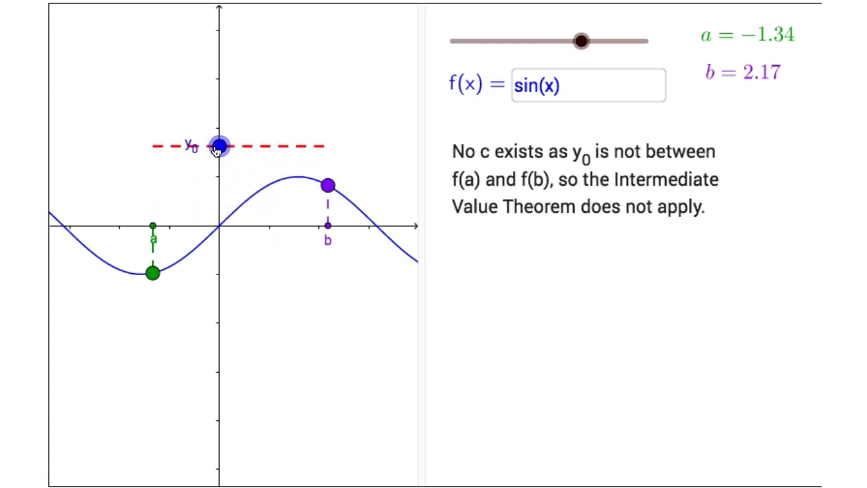
{"action": "left_click_drag", "start_coordinate": [215, 147], "coordinate": [210, 309]}
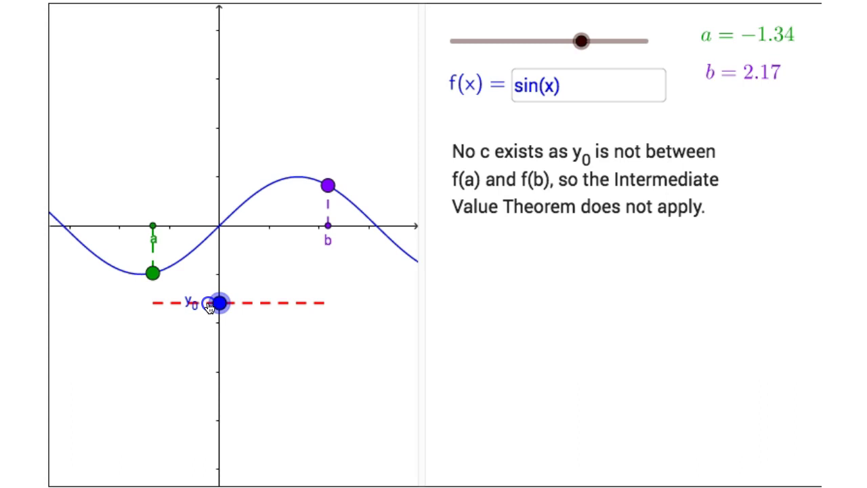
{"action": "left_click_drag", "start_coordinate": [210, 307], "coordinate": [209, 303]}
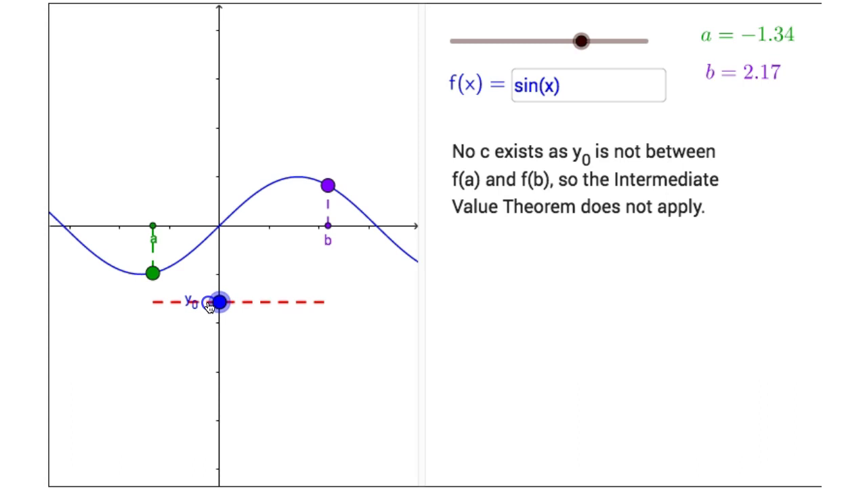
Step: Switch to f(x) = ln(x) on 0.1 to 2 and lower y0 just below zero so c exists
{"action": "left_click_drag", "start_coordinate": [581, 42], "coordinate": [612, 44]}
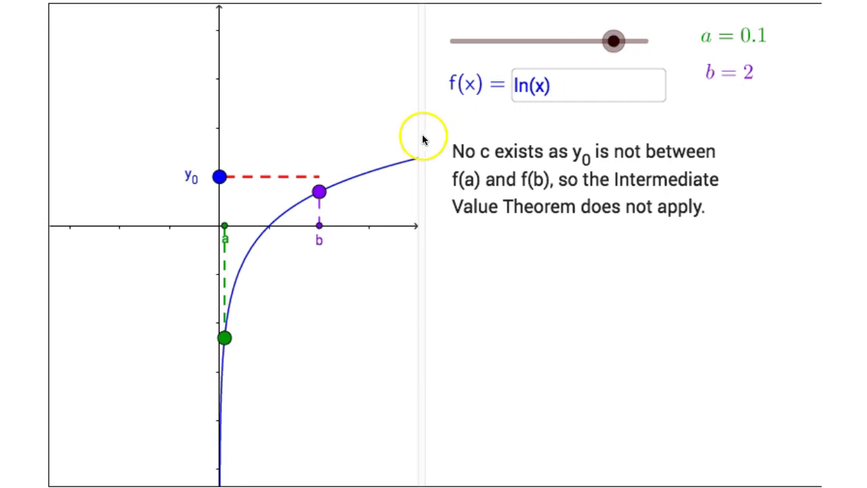
{"action": "mouse_move", "coordinate": [222, 182]}
{"action": "left_mouse_down"}
{"action": "mouse_move", "coordinate": [201, 305]}
{"action": "mouse_move", "coordinate": [192, 165]}
{"action": "mouse_move", "coordinate": [160, 400]}
{"action": "mouse_move", "coordinate": [151, 287]}
{"action": "mouse_move", "coordinate": [163, 167]}
{"action": "mouse_move", "coordinate": [140, 265]}
{"action": "left_mouse_up"}
{"action": "left_click", "coordinate": [615, 39]}
Step: Switch to -2abs(x)/x, move a to 0.8 on the lower line, and set y0 just above it
{"action": "left_click", "coordinate": [638, 39]}
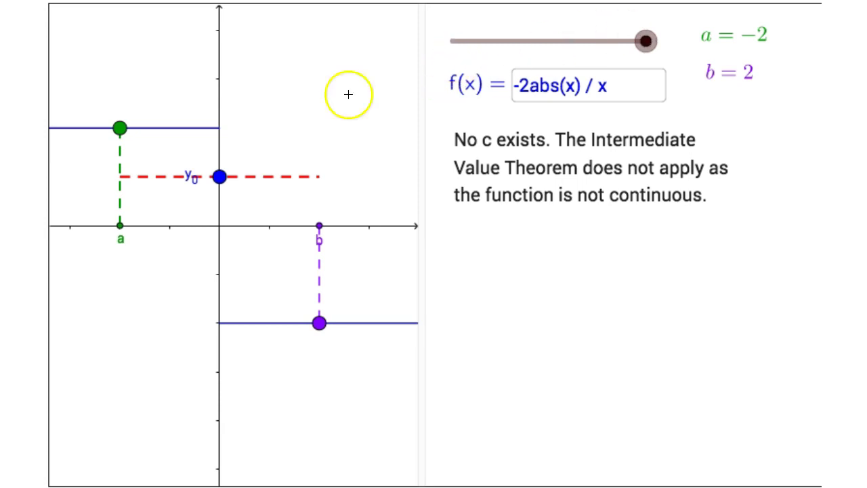
{"action": "left_click_drag", "start_coordinate": [219, 177], "coordinate": [221, 203]}
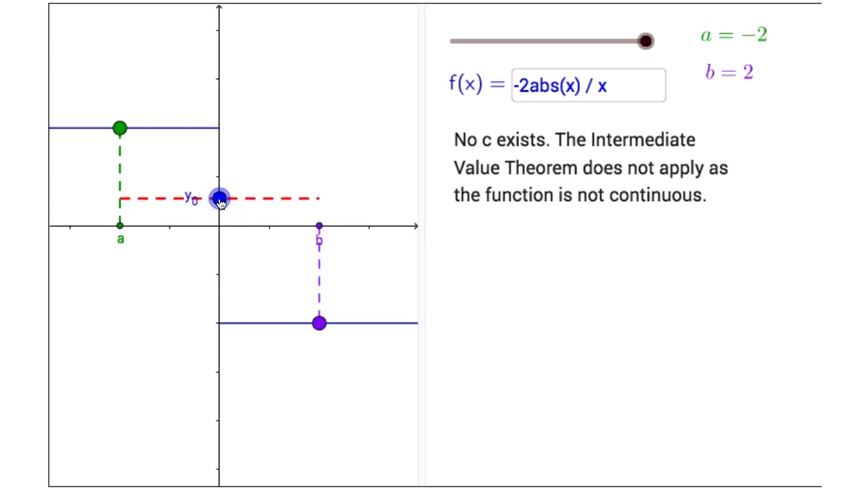
{"action": "left_click", "coordinate": [120, 129]}
{"action": "left_click_drag", "start_coordinate": [120, 131], "coordinate": [258, 341]}
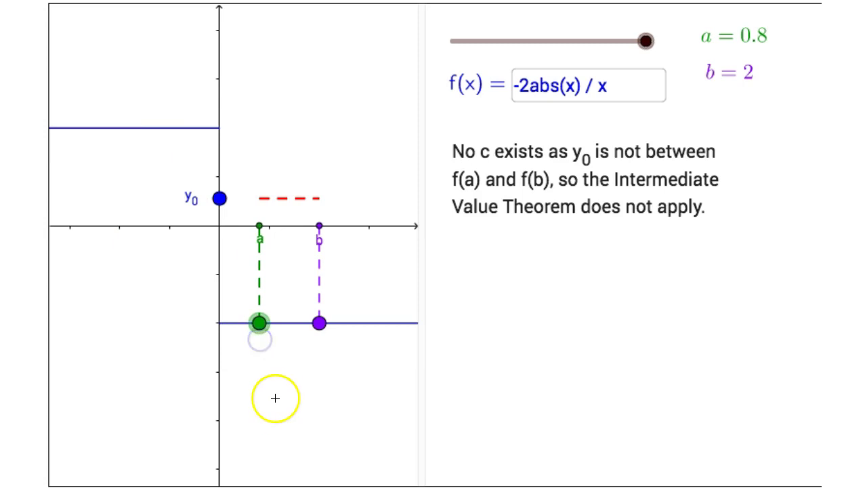
{"action": "left_click_drag", "start_coordinate": [219, 196], "coordinate": [220, 325]}
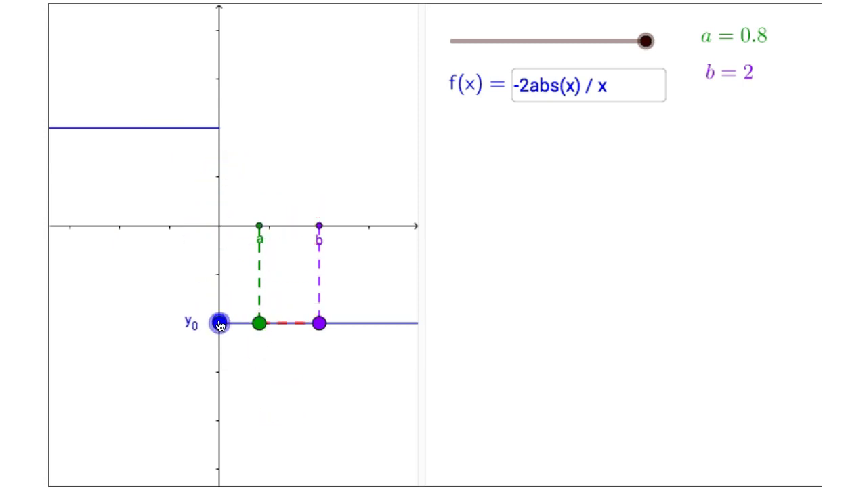
{"action": "left_click_drag", "start_coordinate": [219, 328], "coordinate": [219, 293]}
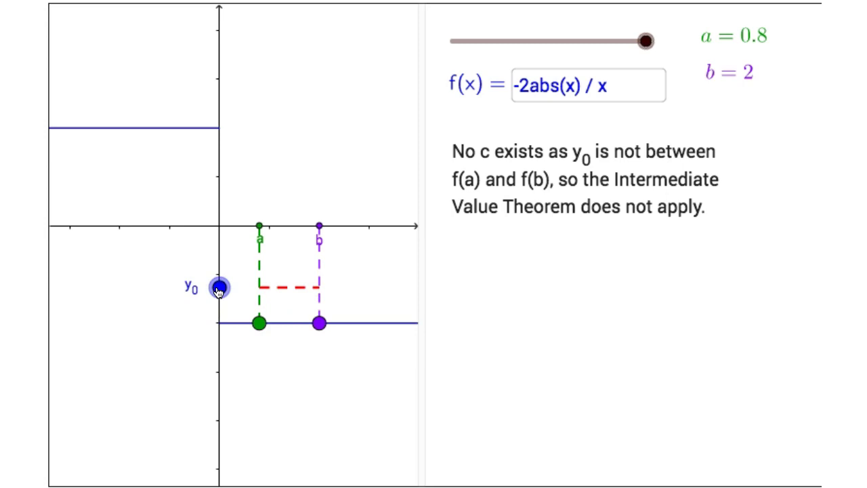
Step: Replace the function definition with 2x^3 so the cubic is graphed from −2 to 2
{"action": "left_click", "coordinate": [617, 89]}
{"action": "key", "text": "BackSpace"}
{"action": "key", "text": "BackSpace"}
{"action": "key", "text": "BackSpace"}
{"action": "key", "text": "BackSpace"}
{"action": "key", "text": "BackSpace"}
{"action": "key", "text": "BackSpace"}
{"action": "key", "text": "BackSpace"}
{"action": "key", "text": "BackSpace"}
{"action": "key", "text": "BackSpace"}
{"action": "key", "text": "BackSpace"}
{"action": "key", "text": "BackSpace"}
{"action": "key", "text": "BackSpace"}
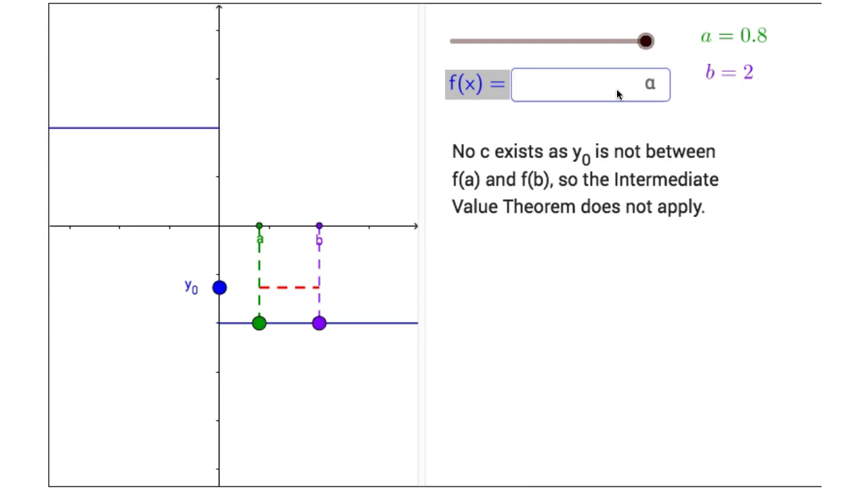
{"action": "type", "text": "2x^3"}
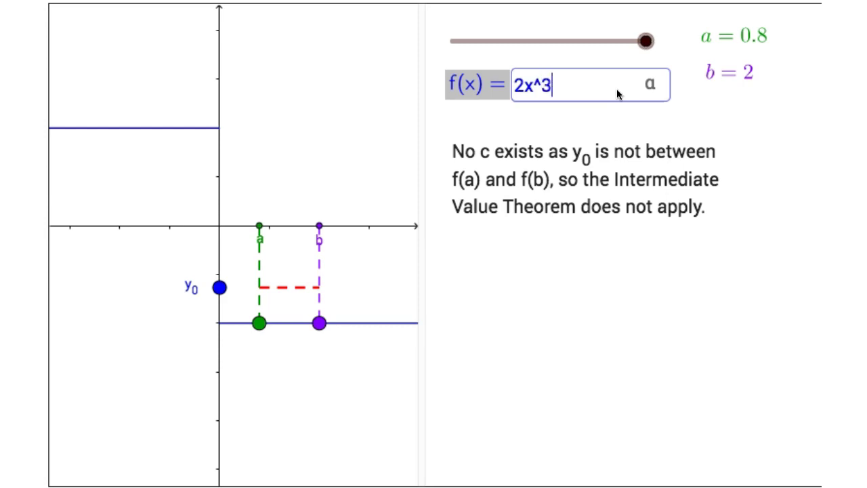
{"action": "key", "text": "Return"}
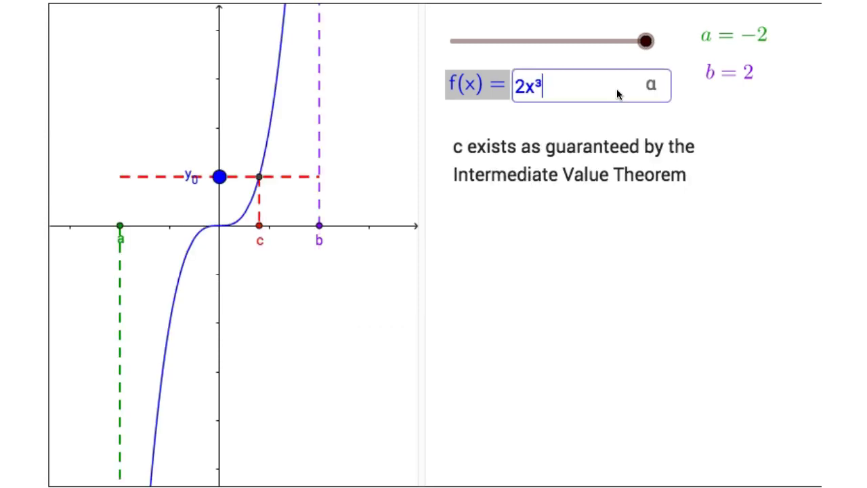